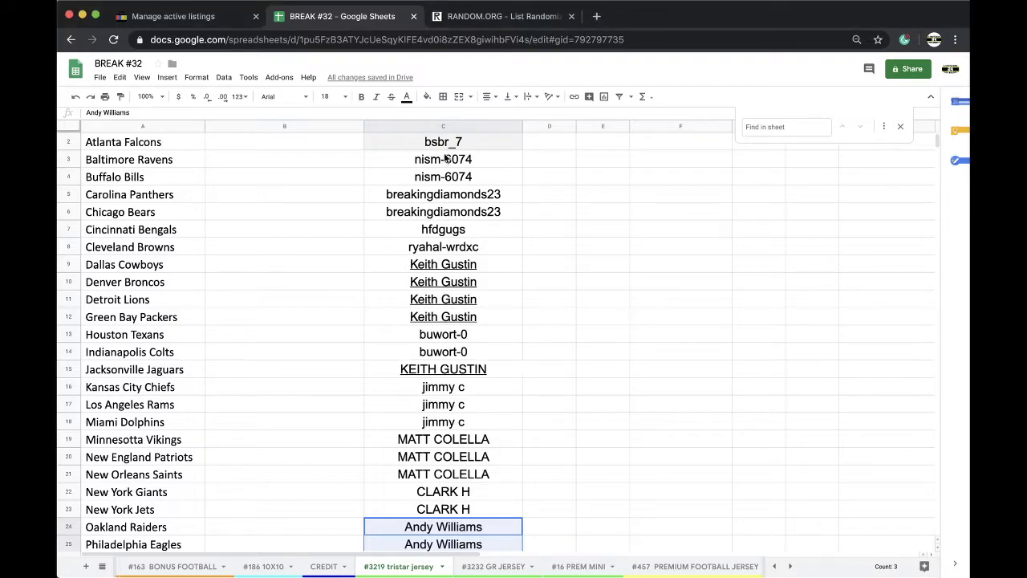
Review the participant list on the #3219 tristar jersey sheet and copy all of column C.
{"action": "scroll", "coordinate": [437, 175], "scroll_direction": "down", "scroll_amount": 2}
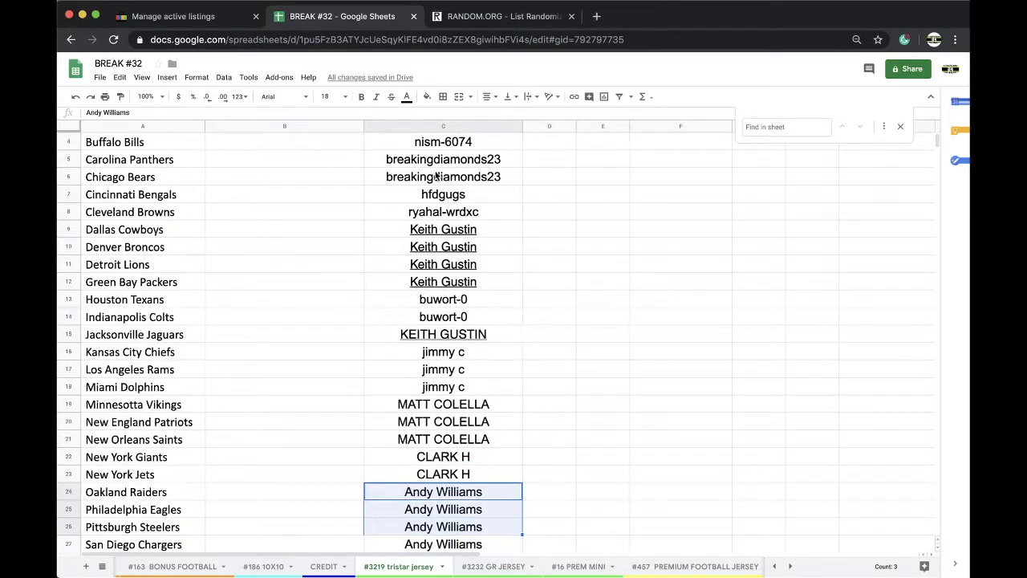
{"action": "left_click", "coordinate": [438, 196]}
{"action": "left_click", "coordinate": [434, 211]}
{"action": "scroll", "coordinate": [432, 210], "scroll_direction": "down", "scroll_amount": 4}
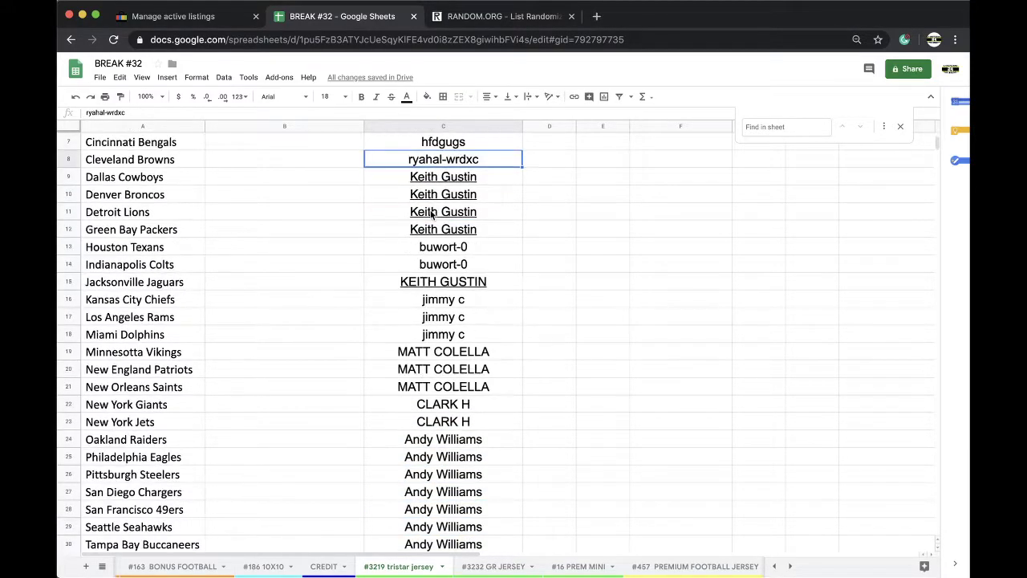
{"action": "scroll", "coordinate": [432, 214], "scroll_direction": "down", "scroll_amount": 3}
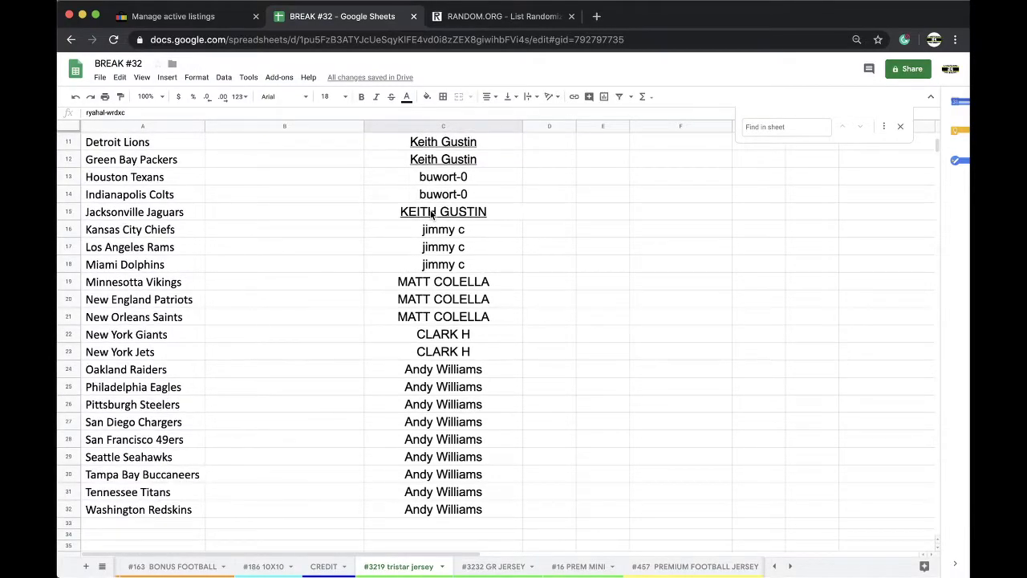
{"action": "scroll", "coordinate": [432, 218], "scroll_direction": "down", "scroll_amount": 2}
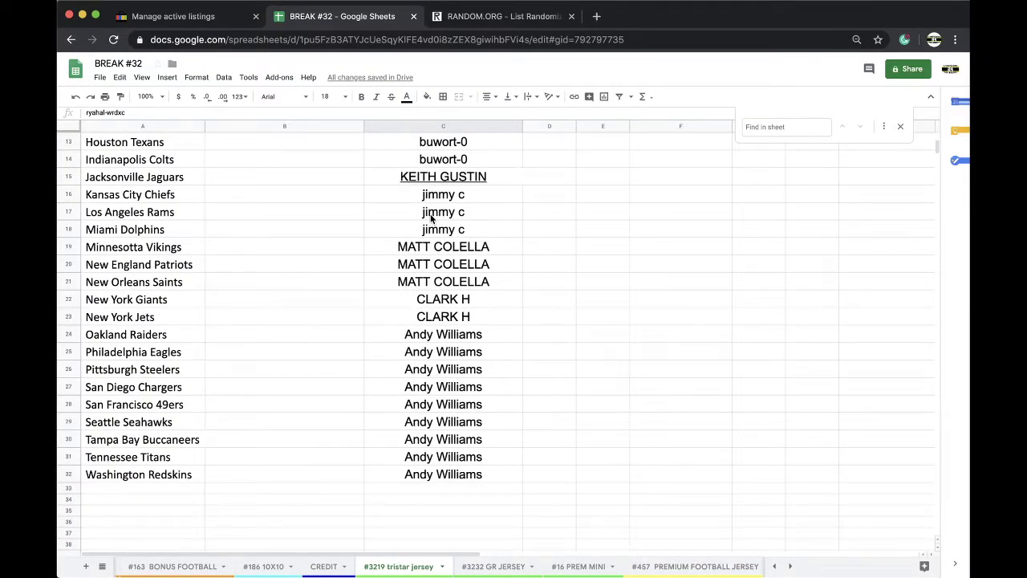
{"action": "left_click", "coordinate": [429, 141]}
{"action": "left_click", "coordinate": [425, 126]}
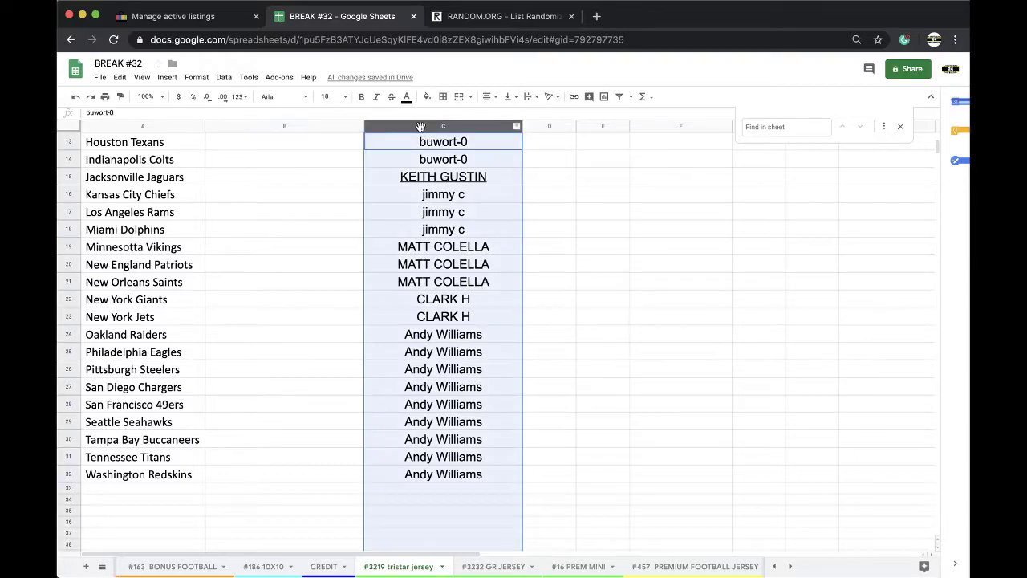
{"action": "key", "text": "ctrl+c"}
{"action": "scroll", "coordinate": [436, 285], "scroll_direction": "up", "scroll_amount": 5}
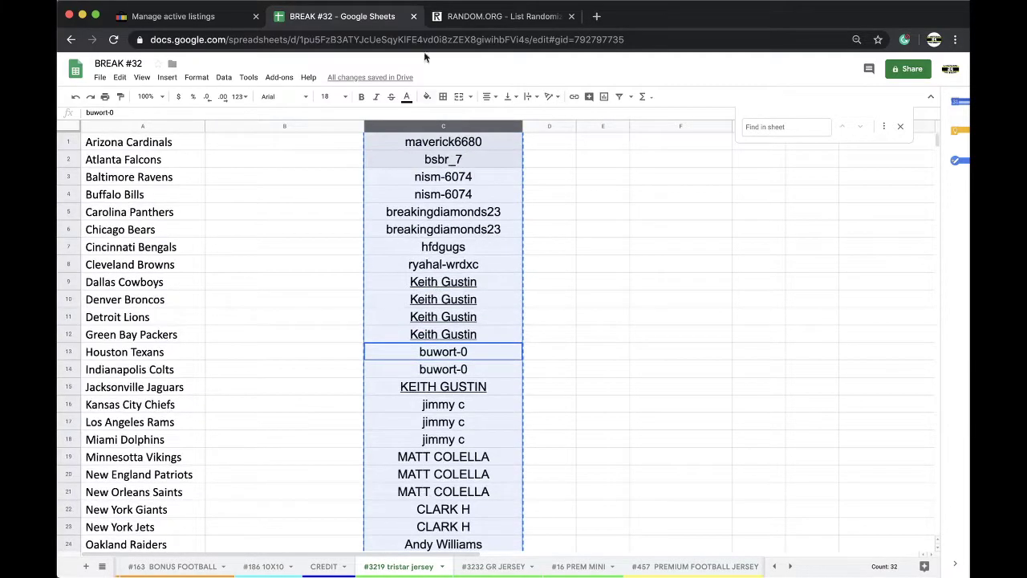
Paste the copied names into the RANDOM.ORG List Randomizer and randomize the list five times.
{"action": "left_click", "coordinate": [461, 16]}
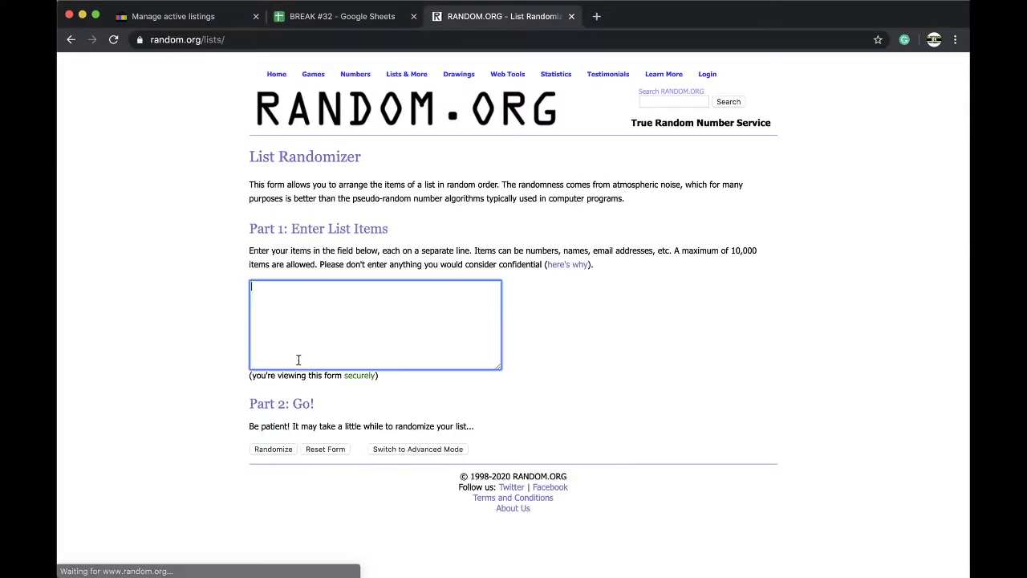
{"action": "left_click", "coordinate": [272, 449]}
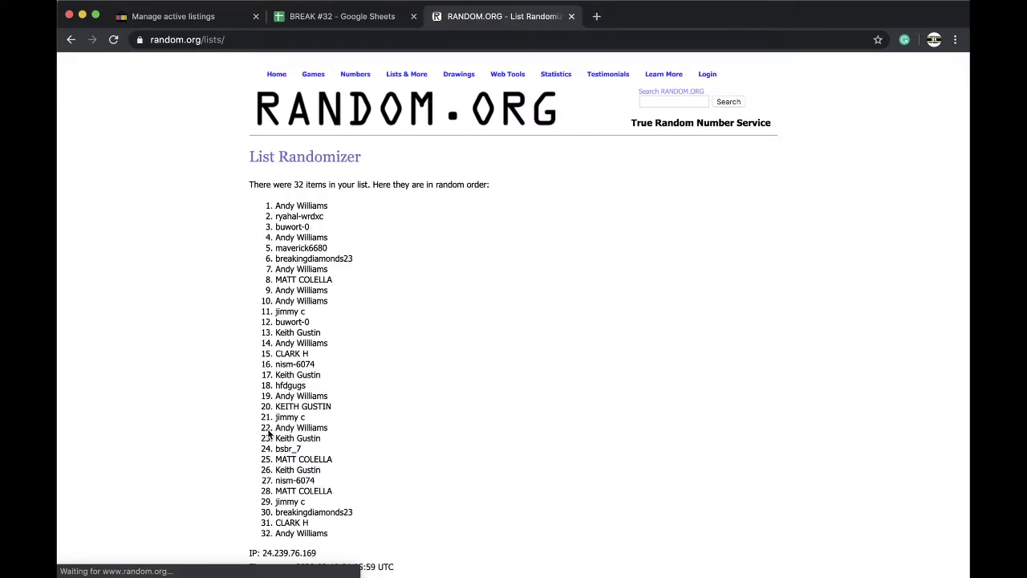
{"action": "scroll", "coordinate": [258, 482], "scroll_direction": "down", "scroll_amount": 3}
{"action": "left_click", "coordinate": [263, 499]}
{"action": "left_click", "coordinate": [265, 497]}
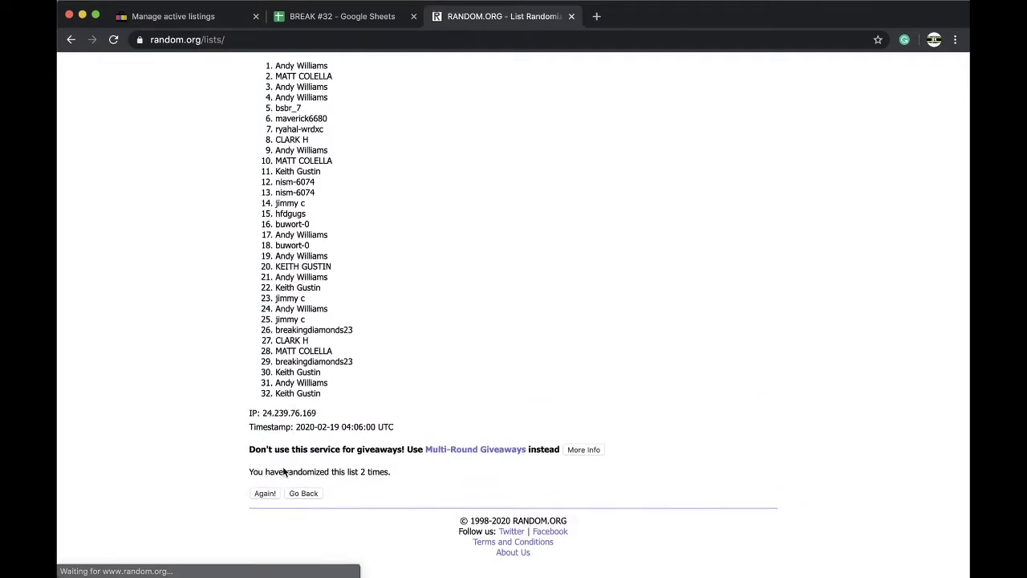
{"action": "left_click", "coordinate": [266, 495]}
{"action": "scroll", "coordinate": [283, 447], "scroll_direction": "down", "scroll_amount": 3}
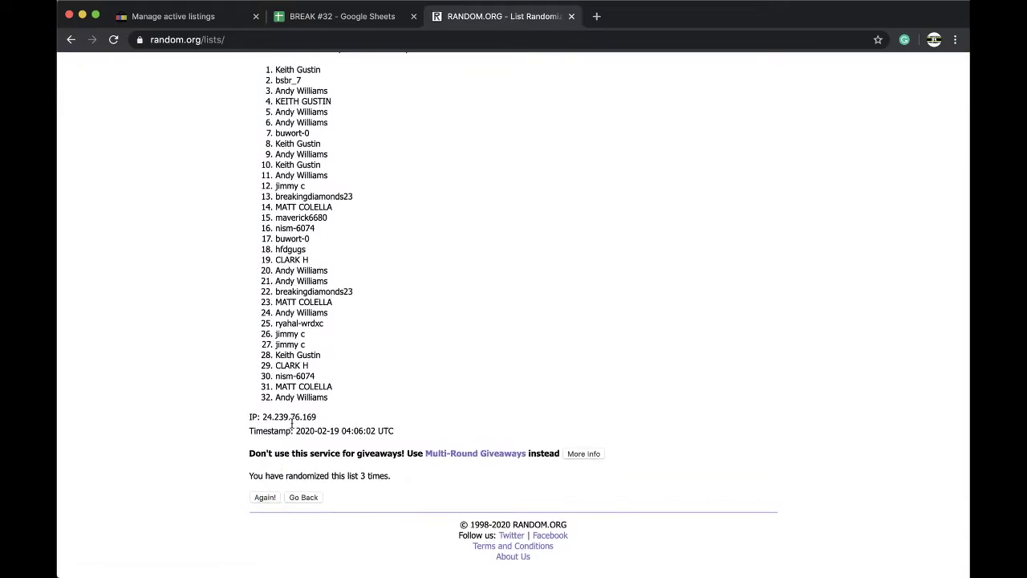
{"action": "left_click", "coordinate": [264, 495]}
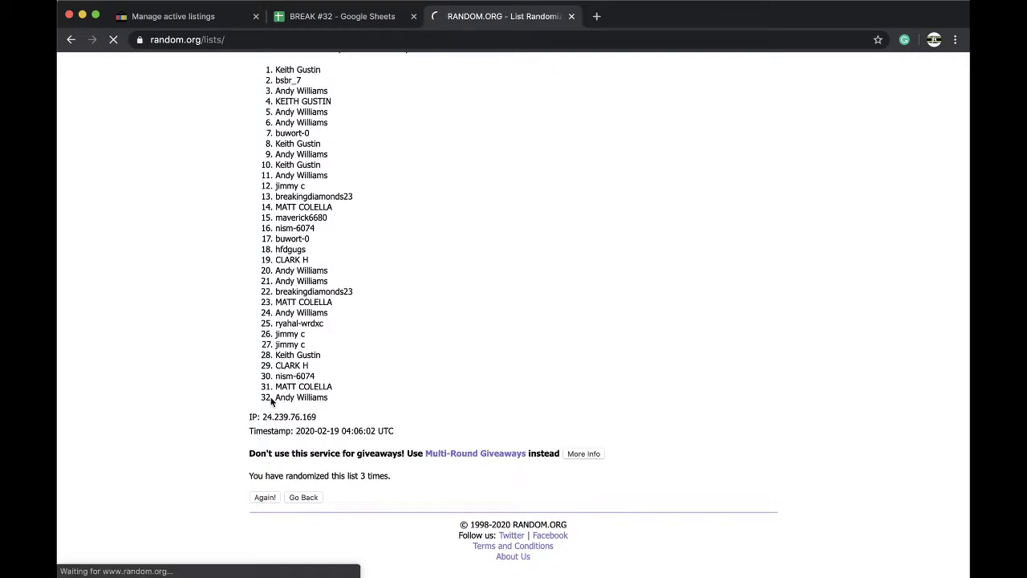
{"action": "left_click", "coordinate": [266, 496]}
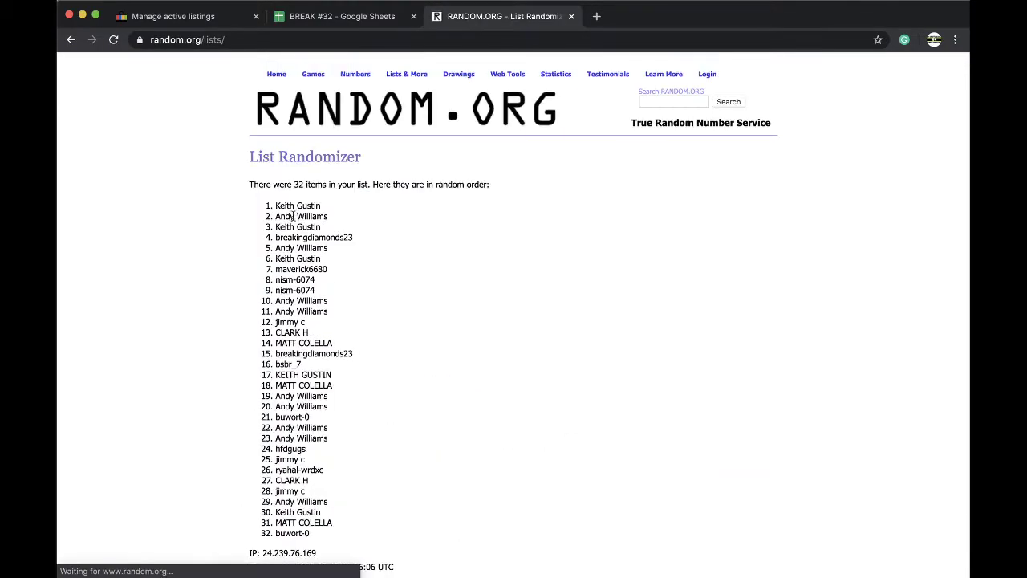
Copy the 32 randomized names into column B of the #3219 tristar jersey sheet, starting at B1, and set their font size to 18.
{"action": "left_click_drag", "start_coordinate": [275, 205], "coordinate": [320, 397]}
{"action": "scroll", "coordinate": [397, 227], "scroll_direction": "down", "scroll_amount": 3}
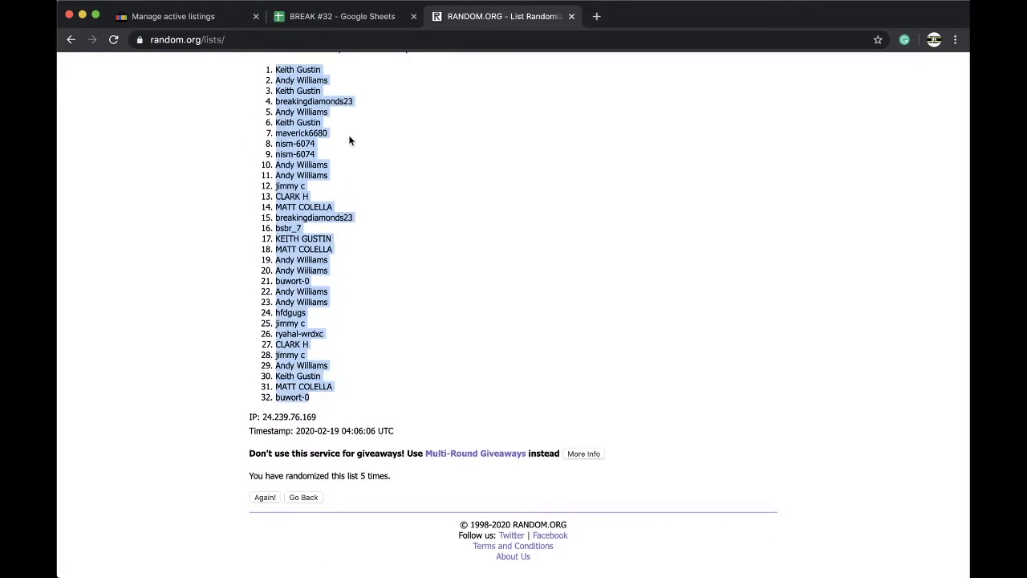
{"action": "left_click", "coordinate": [325, 18]}
{"action": "left_click", "coordinate": [281, 149]}
{"action": "key", "text": "ctrl+v"}
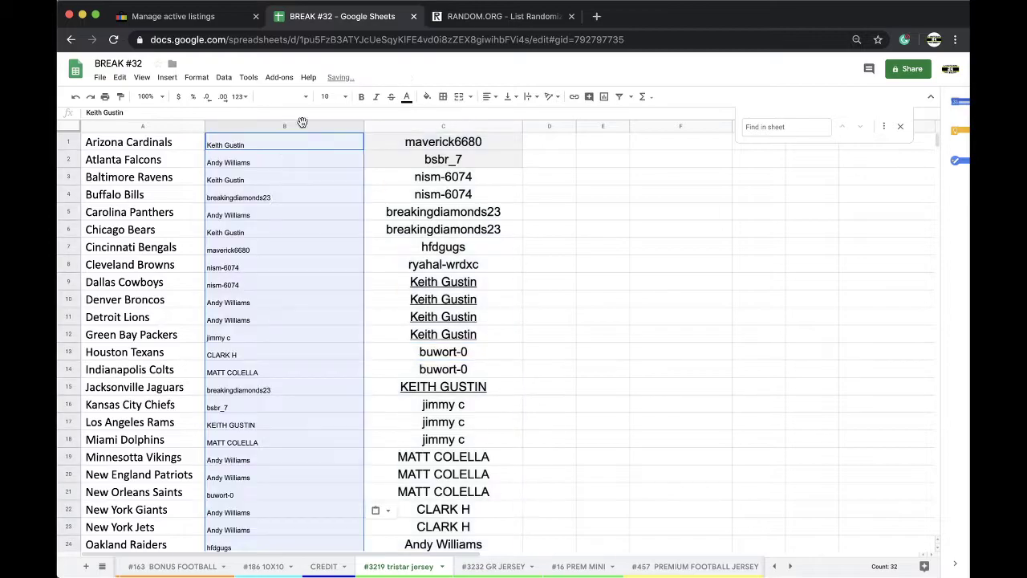
{"action": "left_click", "coordinate": [336, 96]}
{"action": "left_click", "coordinate": [328, 249]}
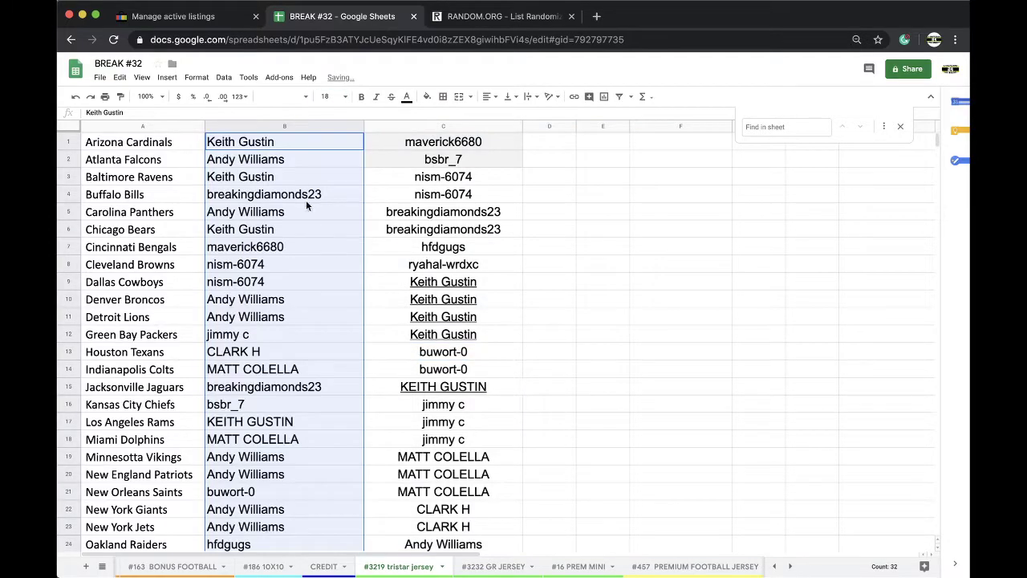
Sort the sheet by column B from A to Z and review the teams assigned to each participant.
{"action": "left_click", "coordinate": [226, 77]}
{"action": "left_click", "coordinate": [231, 95]}
{"action": "left_click", "coordinate": [269, 159]}
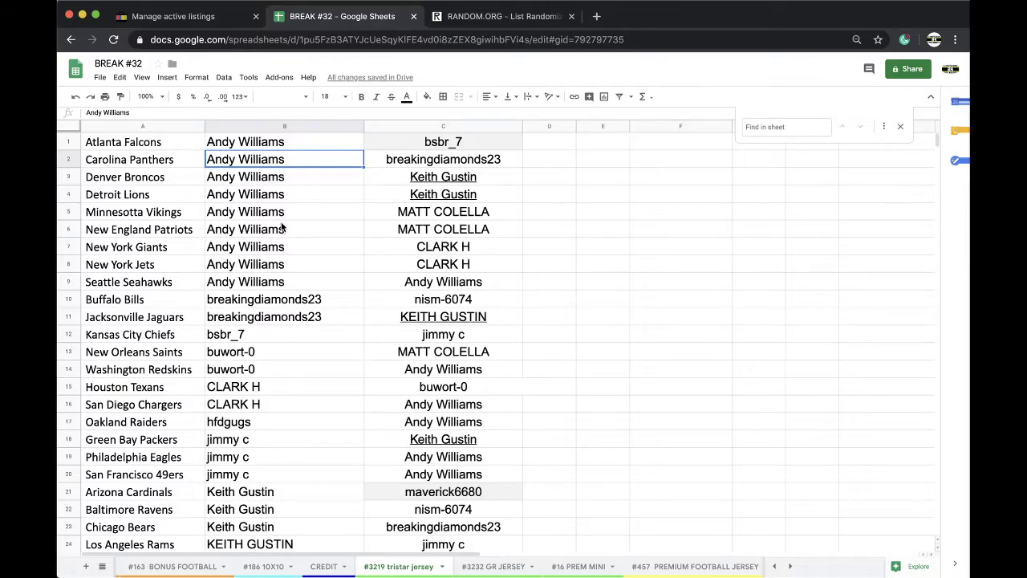
{"action": "scroll", "coordinate": [281, 223], "scroll_direction": "down", "scroll_amount": 2}
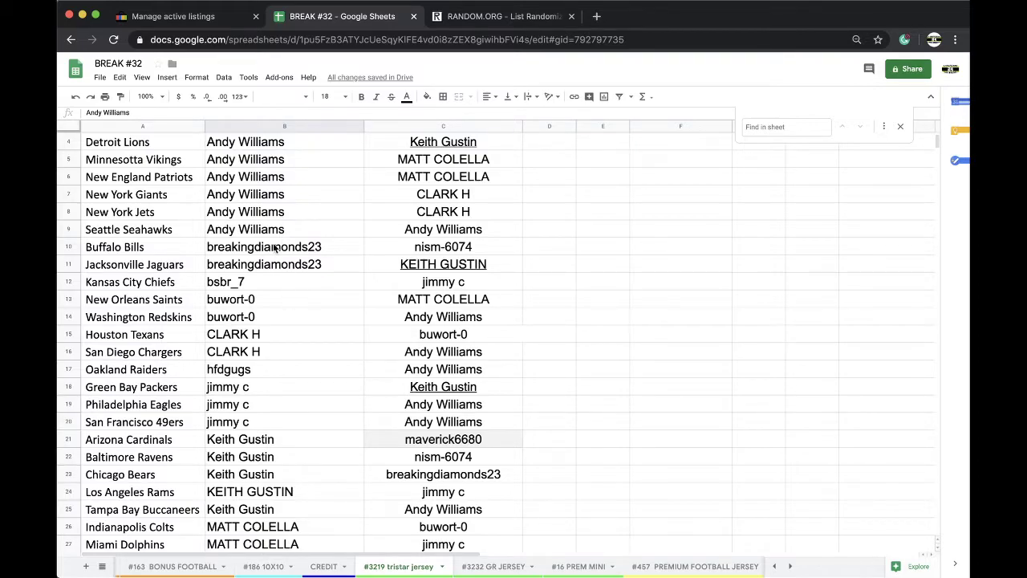
{"action": "scroll", "coordinate": [275, 249], "scroll_direction": "down", "scroll_amount": 1}
{"action": "scroll", "coordinate": [274, 249], "scroll_direction": "down", "scroll_amount": 3}
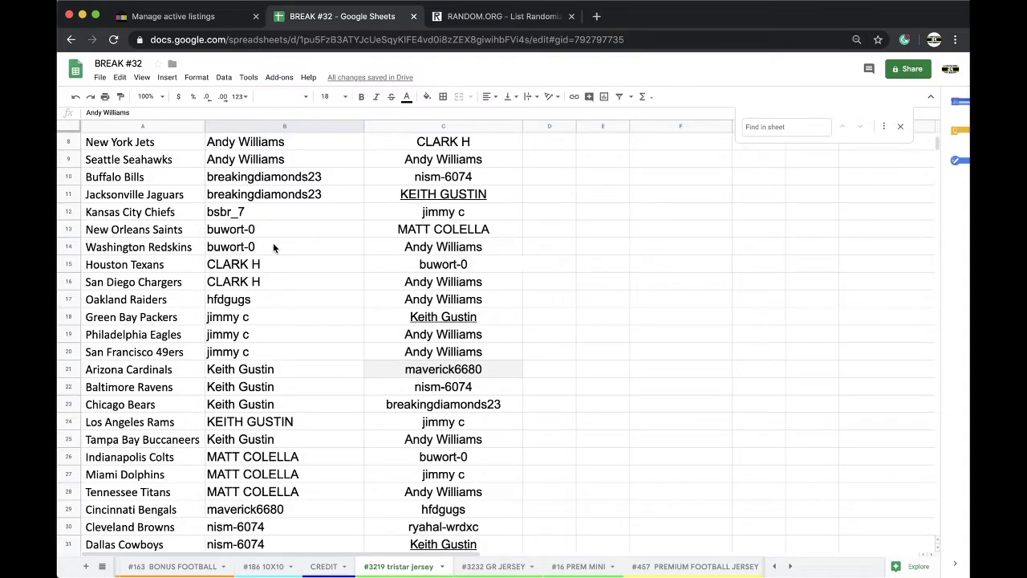
{"action": "scroll", "coordinate": [273, 247], "scroll_direction": "down", "scroll_amount": 1}
{"action": "scroll", "coordinate": [271, 249], "scroll_direction": "down", "scroll_amount": 2}
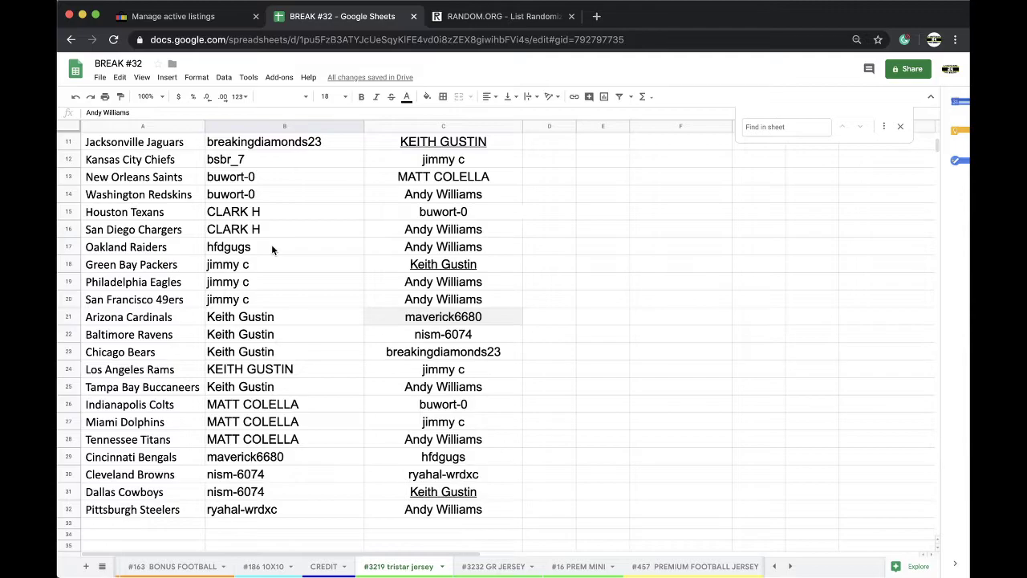
{"action": "scroll", "coordinate": [271, 250], "scroll_direction": "down", "scroll_amount": 1}
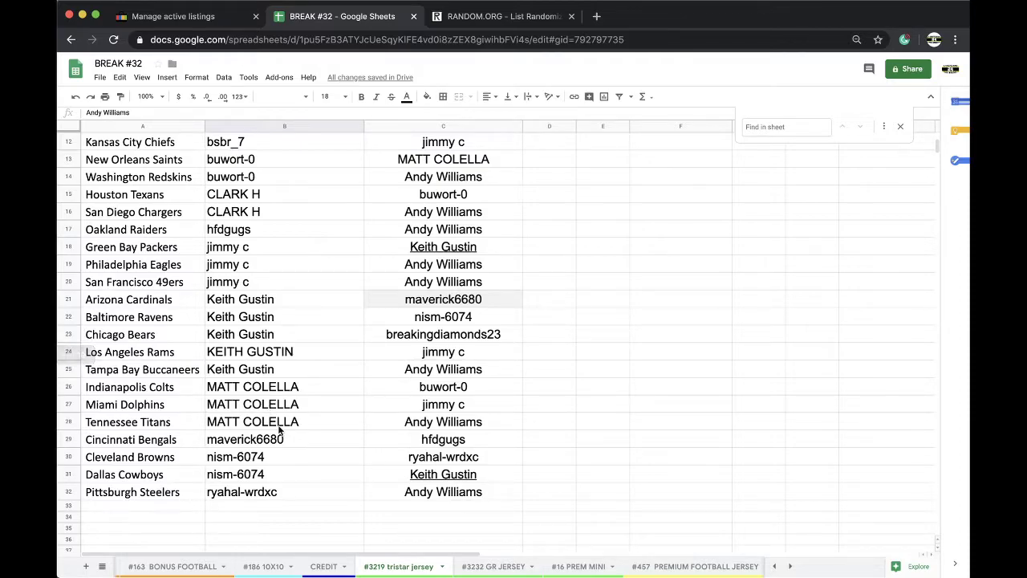
Look through the other break sheets from #457 PREMIUM FOOTBALL JERSEY to #3244 donruss sigs to check their filled spots.
{"action": "scroll", "coordinate": [591, 570], "scroll_direction": "right", "scroll_amount": 3}
{"action": "left_click", "coordinate": [591, 569]}
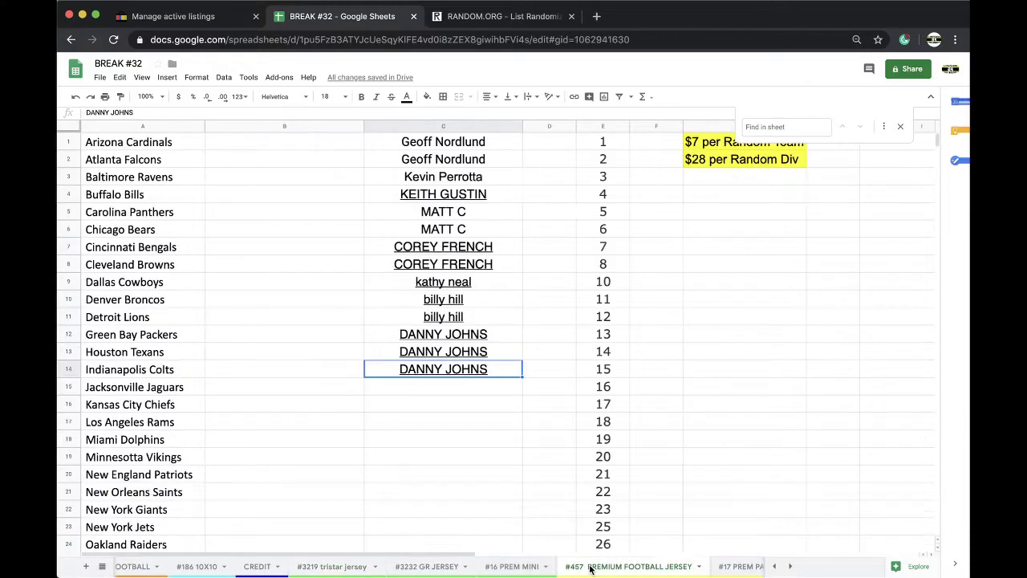
{"action": "left_click", "coordinate": [614, 567]}
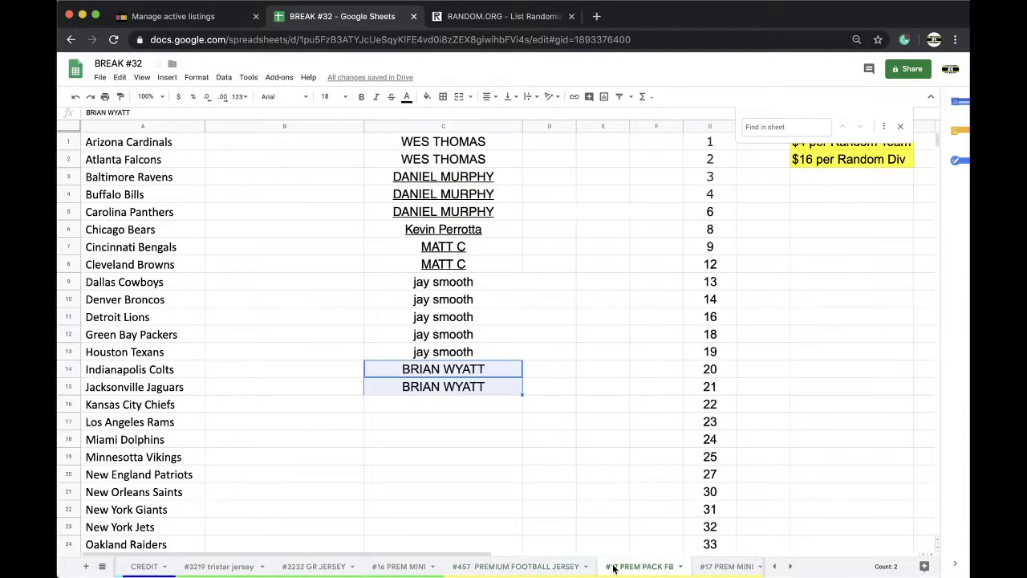
{"action": "scroll", "coordinate": [614, 568], "scroll_direction": "right", "scroll_amount": 3}
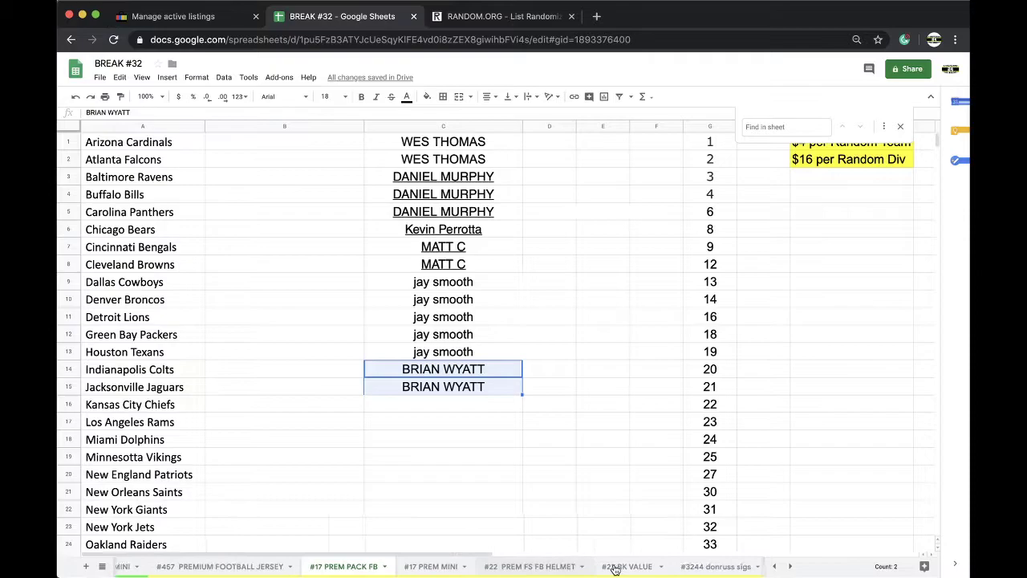
{"action": "left_click", "coordinate": [559, 568]}
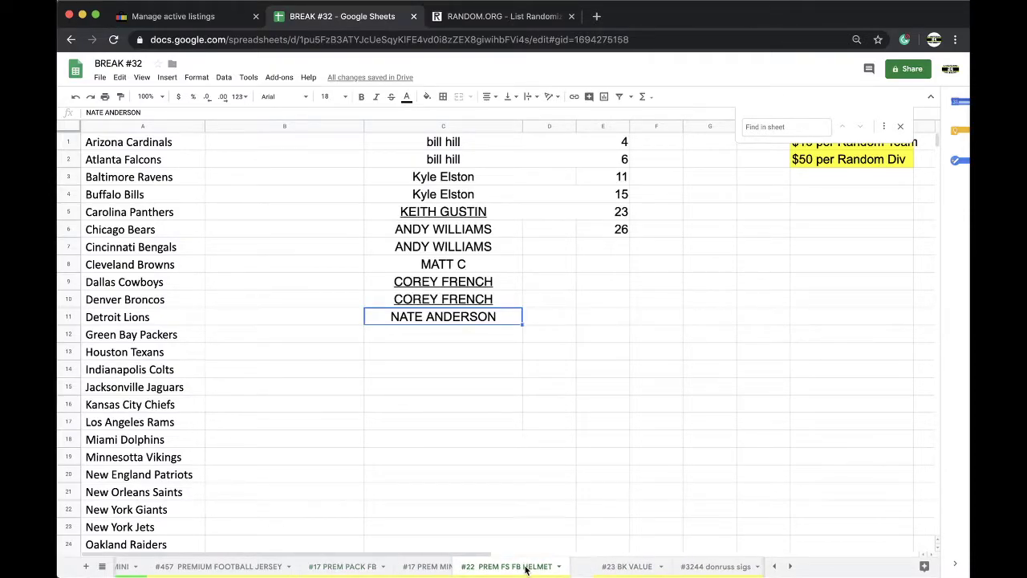
{"action": "scroll", "coordinate": [542, 566], "scroll_direction": "right", "scroll_amount": 2}
{"action": "left_click", "coordinate": [550, 567]}
{"action": "left_click", "coordinate": [628, 568]}
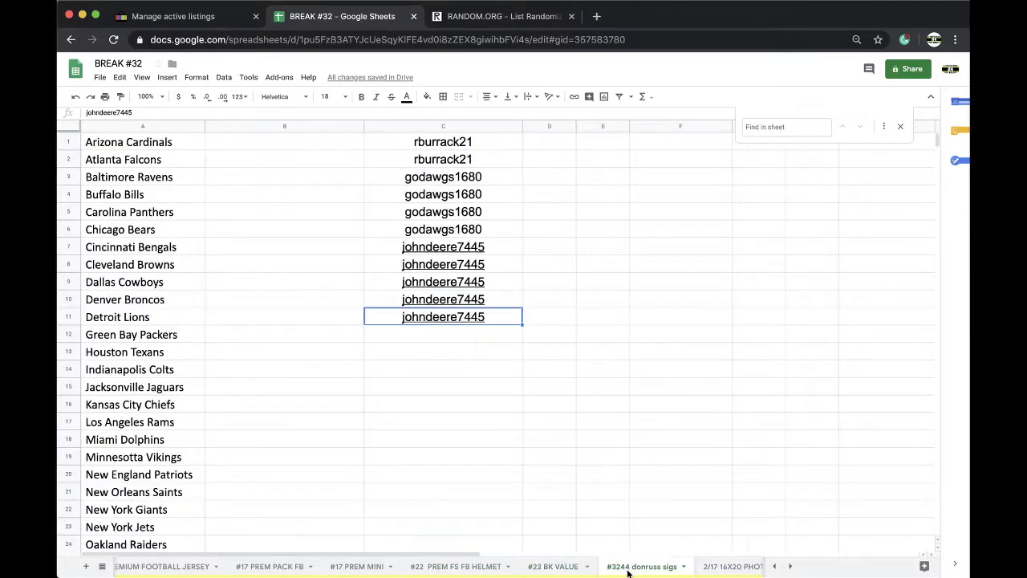
Move the 2/17 16X20 PHOTO sheet to between #17 PREM PACK FB and #17 PREM MINI.
{"action": "scroll", "coordinate": [630, 568], "scroll_direction": "right", "scroll_amount": 2}
{"action": "left_click", "coordinate": [632, 567]}
{"action": "left_click_drag", "start_coordinate": [632, 571], "coordinate": [267, 574]}
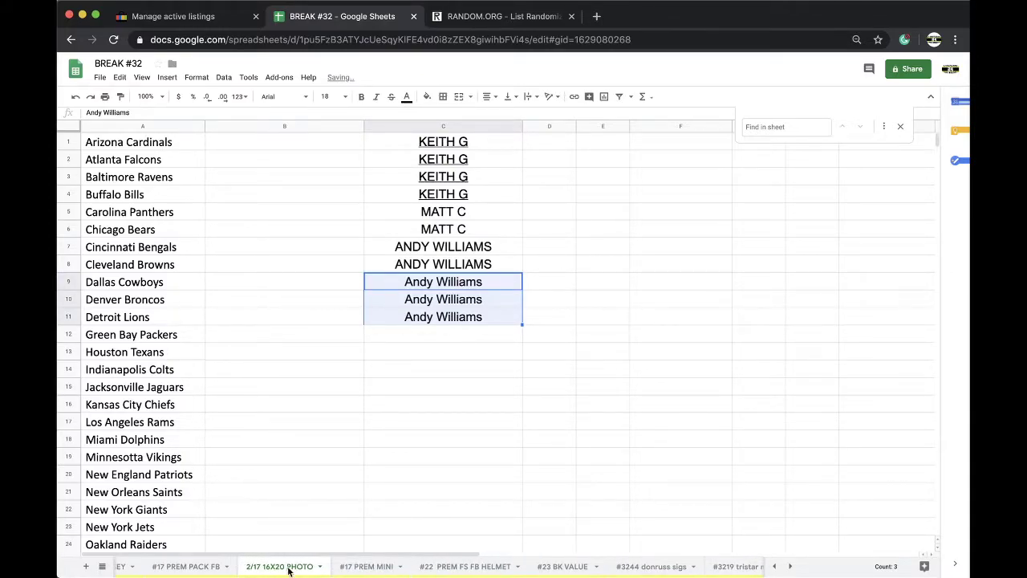
Check the participant lists on the #17 PREM PACK FB and #3232 GR JERSEY sheets.
{"action": "left_click", "coordinate": [229, 567]}
{"action": "left_click", "coordinate": [309, 566]}
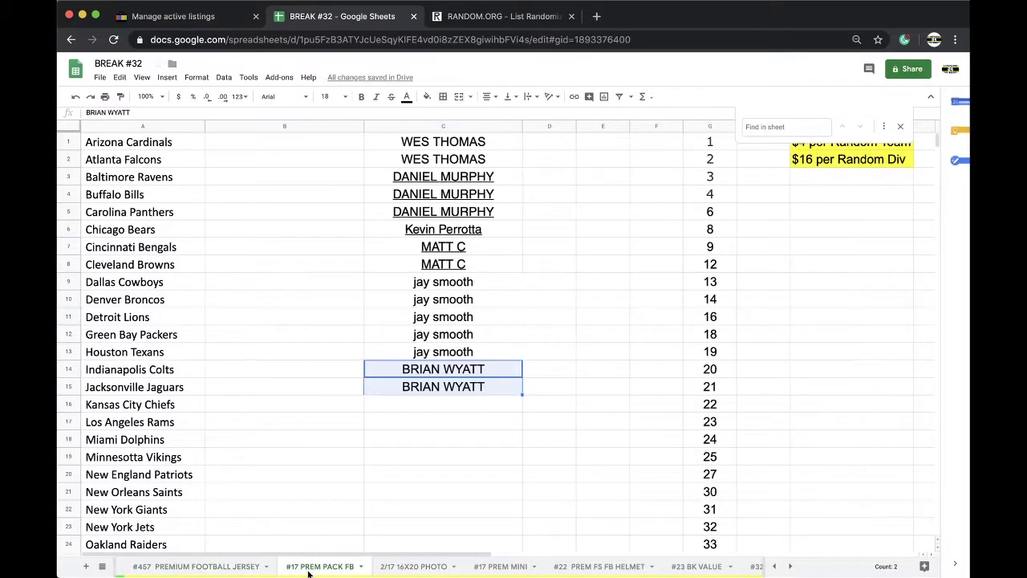
{"action": "scroll", "coordinate": [311, 572], "scroll_direction": "left", "scroll_amount": 5}
{"action": "left_click", "coordinate": [344, 566]}
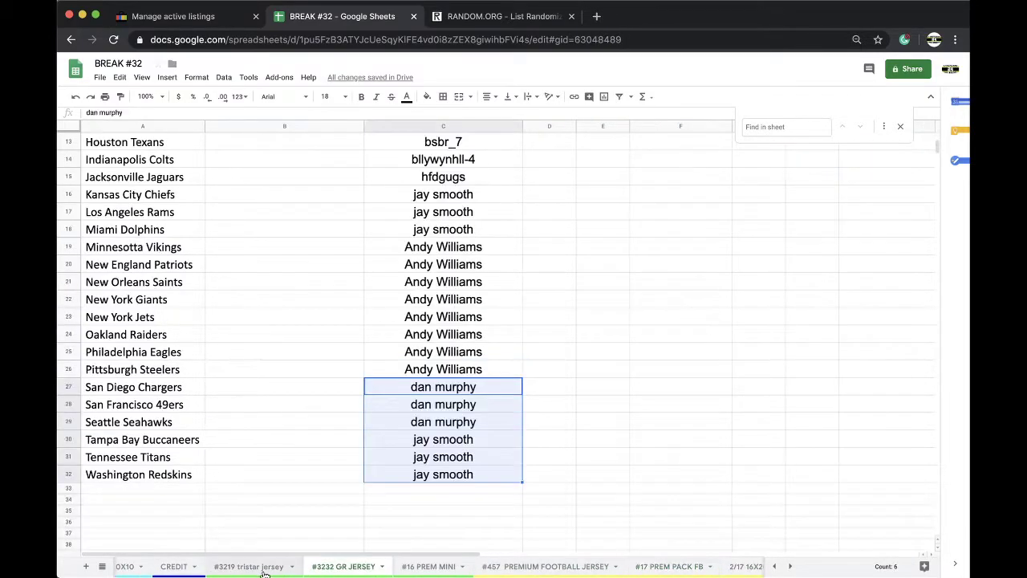
Return to the #3219 tristar jersey sheet and sort it by team name in column A from A to Z.
{"action": "left_click", "coordinate": [249, 567]}
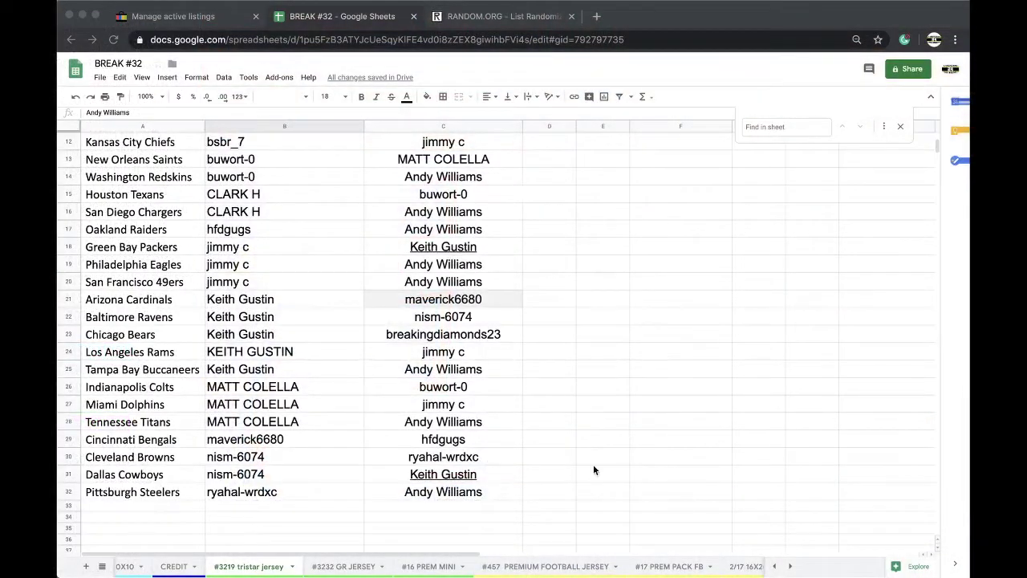
{"action": "scroll", "coordinate": [347, 369], "scroll_direction": "up", "scroll_amount": 5}
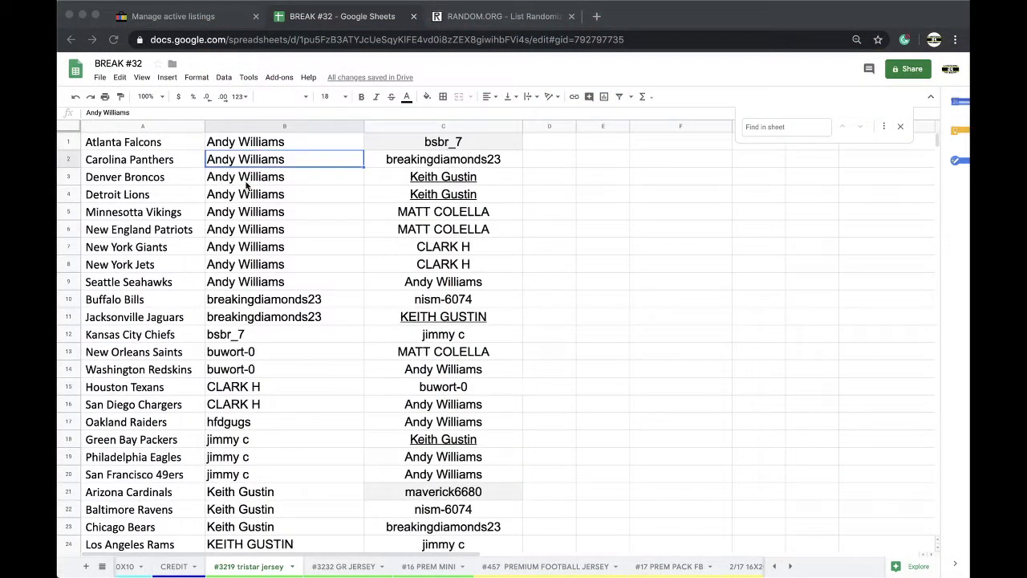
{"action": "left_click", "coordinate": [153, 126]}
{"action": "left_click", "coordinate": [224, 77]}
{"action": "left_click", "coordinate": [227, 97]}
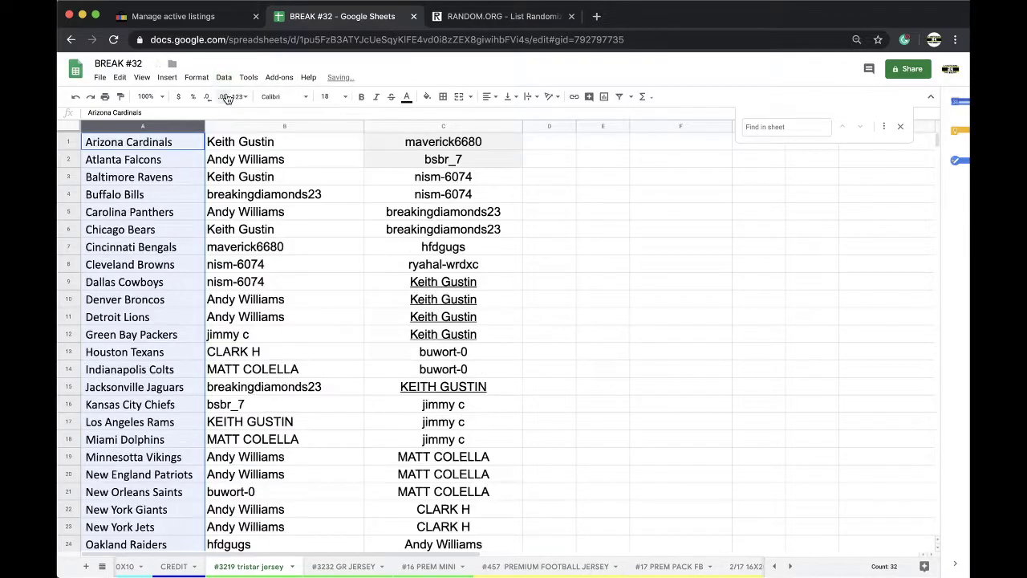
Fill the column B cell beside Buffalo Bills with orange.
{"action": "left_click", "coordinate": [239, 195]}
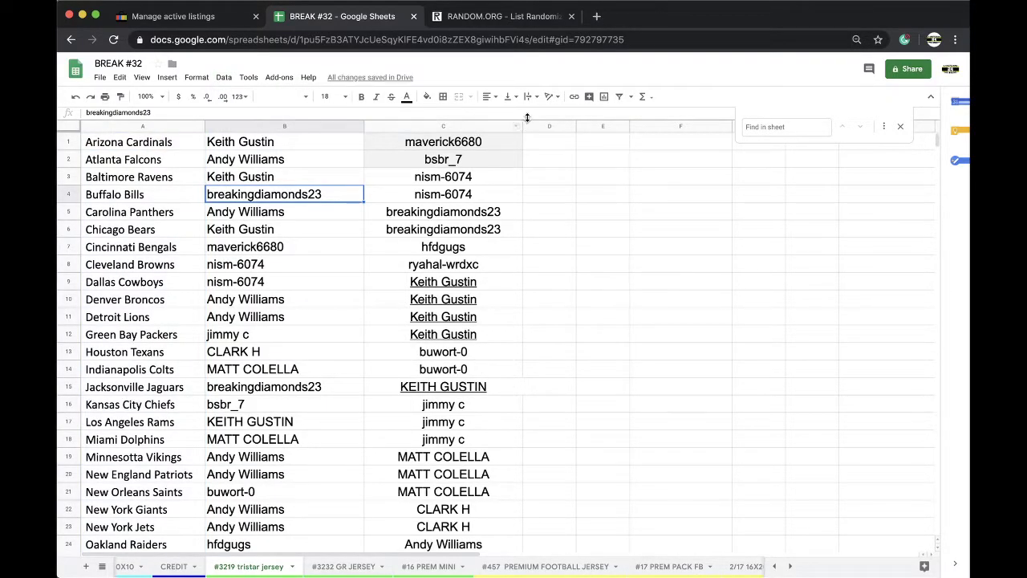
{"action": "left_click", "coordinate": [427, 96]}
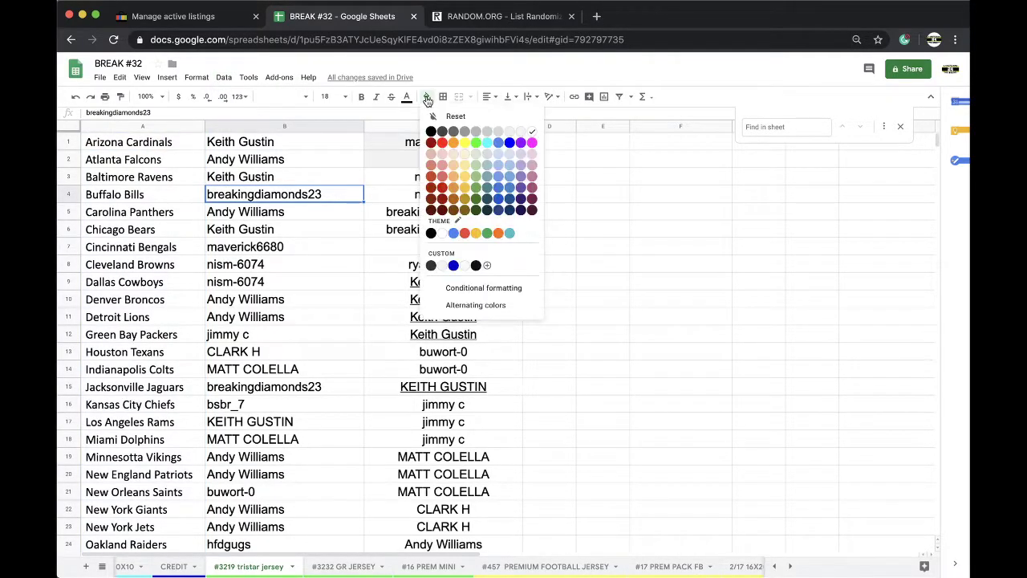
{"action": "left_click", "coordinate": [446, 144]}
{"action": "scroll", "coordinate": [446, 229], "scroll_direction": "down", "scroll_amount": 5}
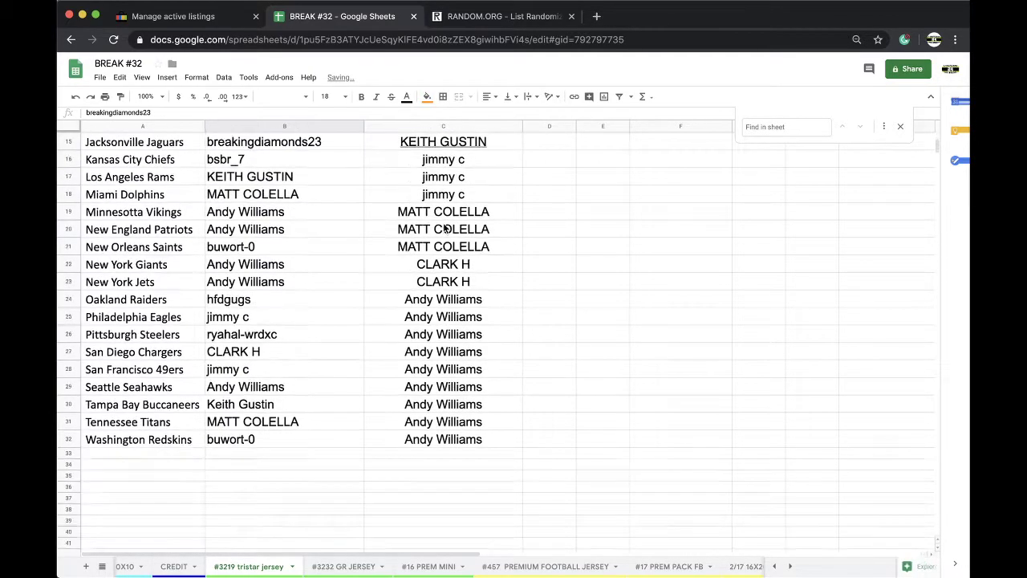
{"action": "scroll", "coordinate": [446, 229], "scroll_direction": "up", "scroll_amount": 5}
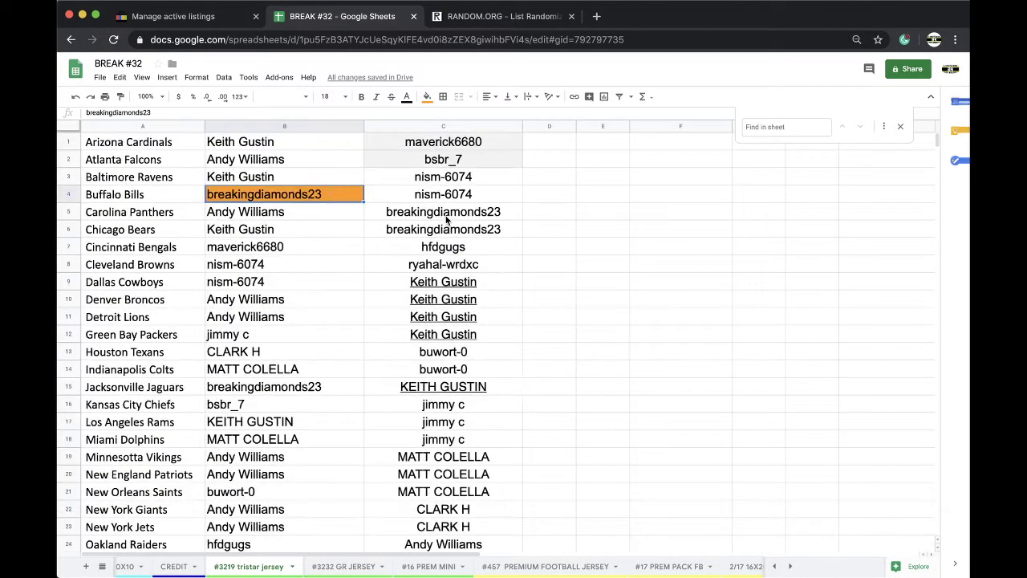
Copy the participant list in column C, switch to RANDOM.ORG and reshuffle the 32-name list several times.
{"action": "scroll", "coordinate": [446, 217], "scroll_direction": "down", "scroll_amount": 1}
{"action": "scroll", "coordinate": [447, 217], "scroll_direction": "up", "scroll_amount": 1}
{"action": "left_click", "coordinate": [435, 128]}
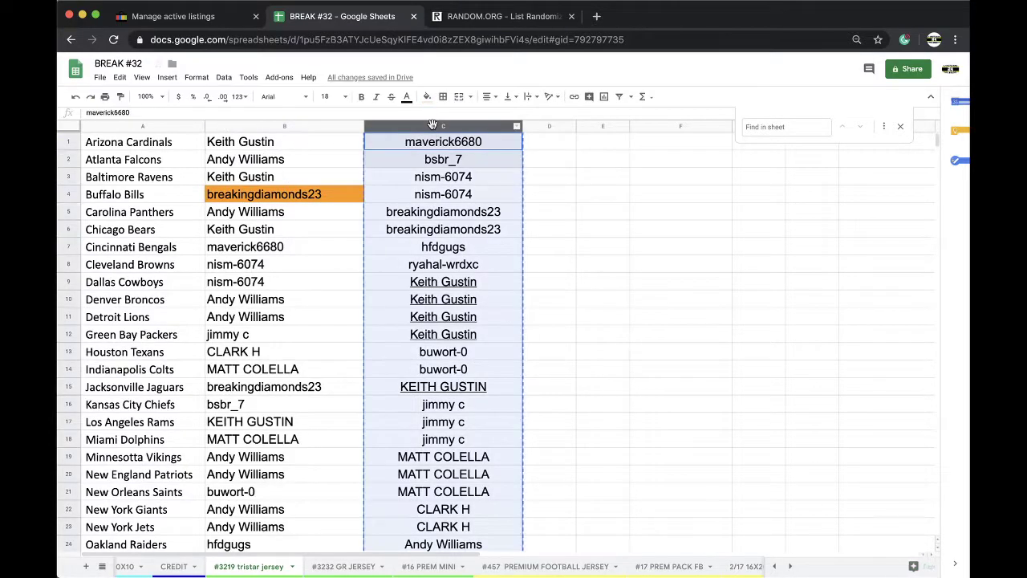
{"action": "left_click", "coordinate": [451, 16]}
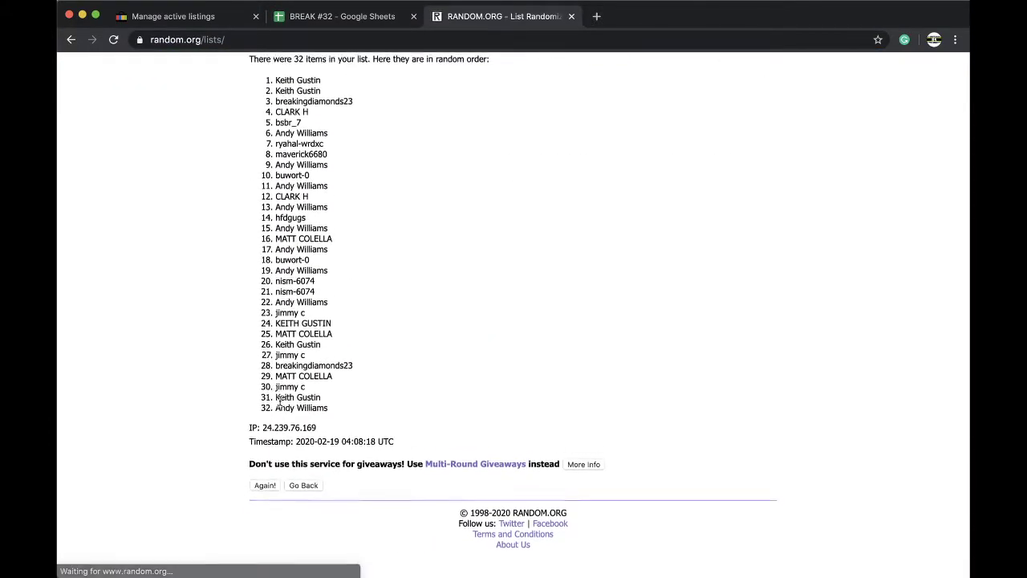
{"action": "left_click", "coordinate": [265, 496]}
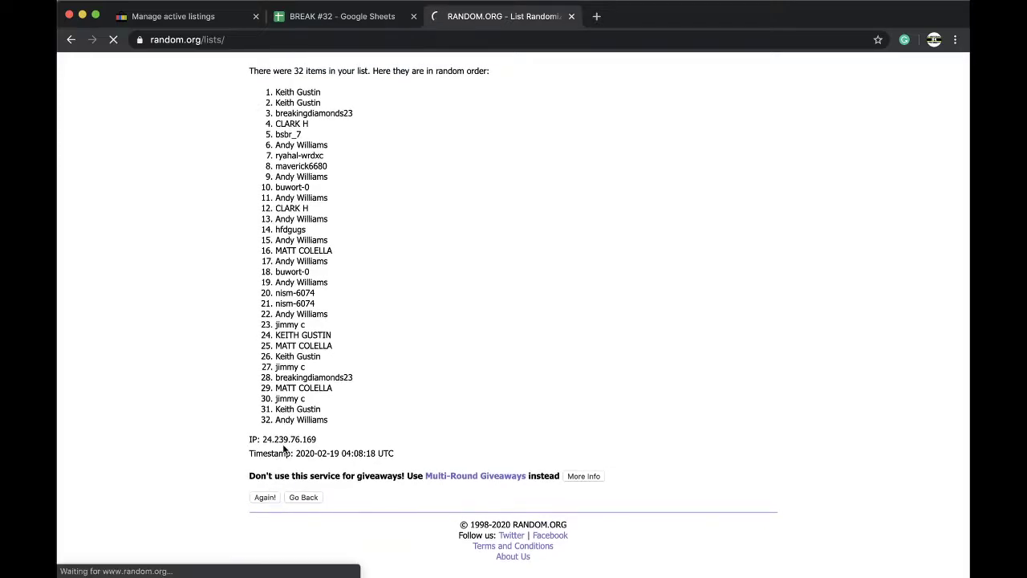
{"action": "left_click", "coordinate": [268, 496]}
{"action": "left_click", "coordinate": [267, 498]}
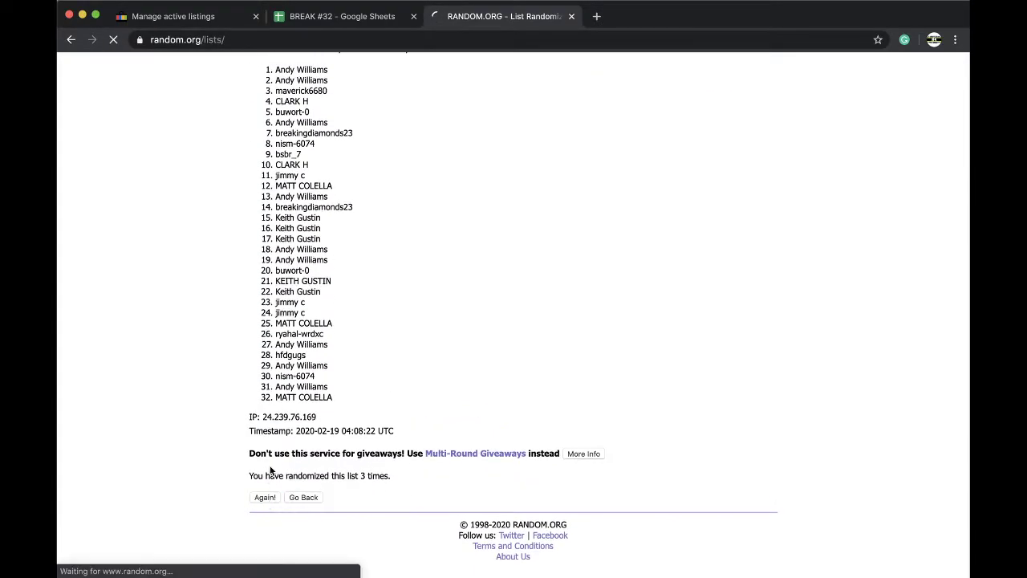
{"action": "left_click", "coordinate": [260, 498]}
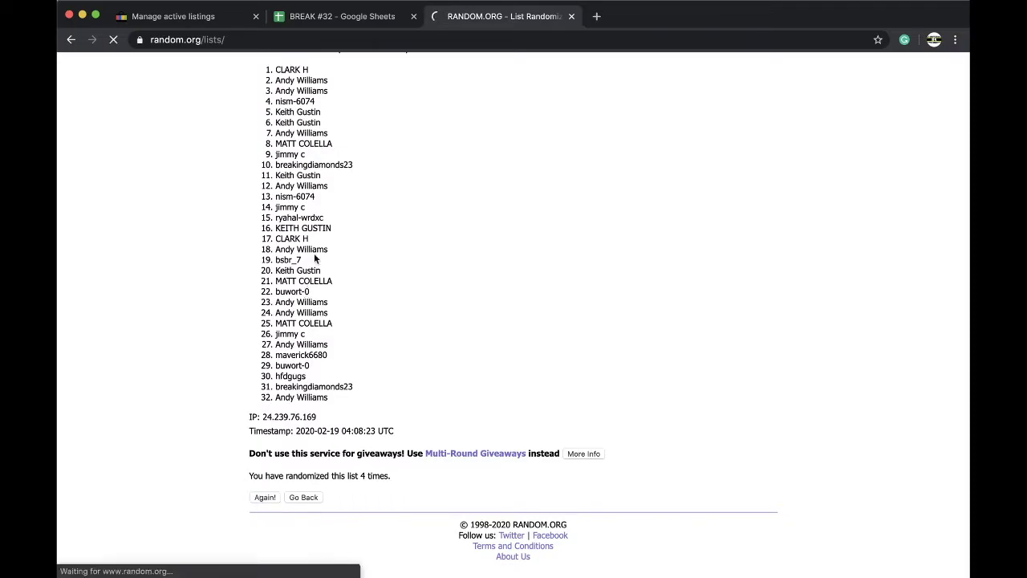
Copy the drawn participant's name from the randomized list into cell C27 of the #163 BONUS FOOTBALL sheet in Google Sheets.
{"action": "triple_click", "coordinate": [299, 205]}
{"action": "key", "text": "ctrl+c"}
{"action": "left_click", "coordinate": [359, 16]}
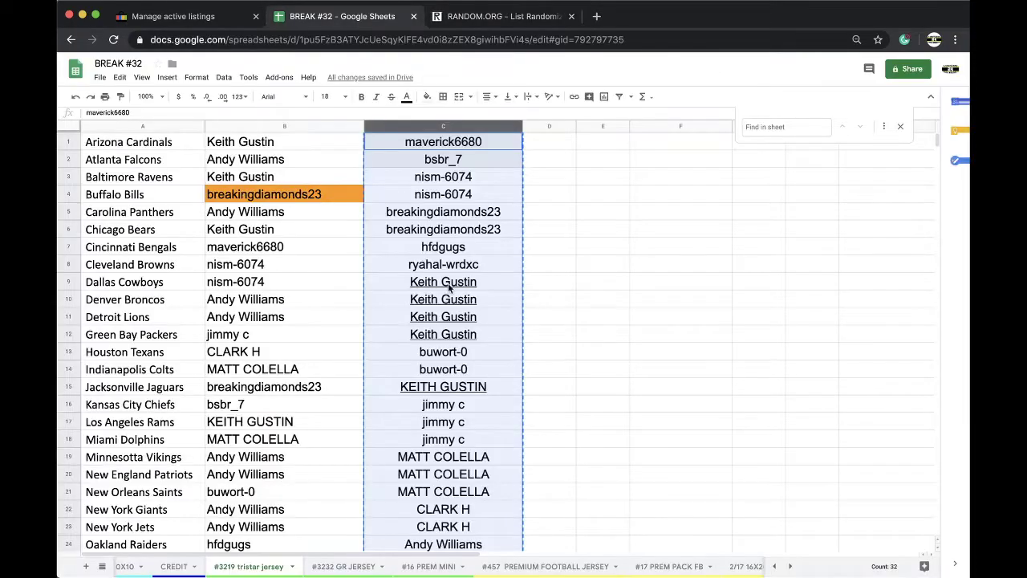
{"action": "scroll", "coordinate": [353, 562], "scroll_direction": "left", "scroll_amount": 3}
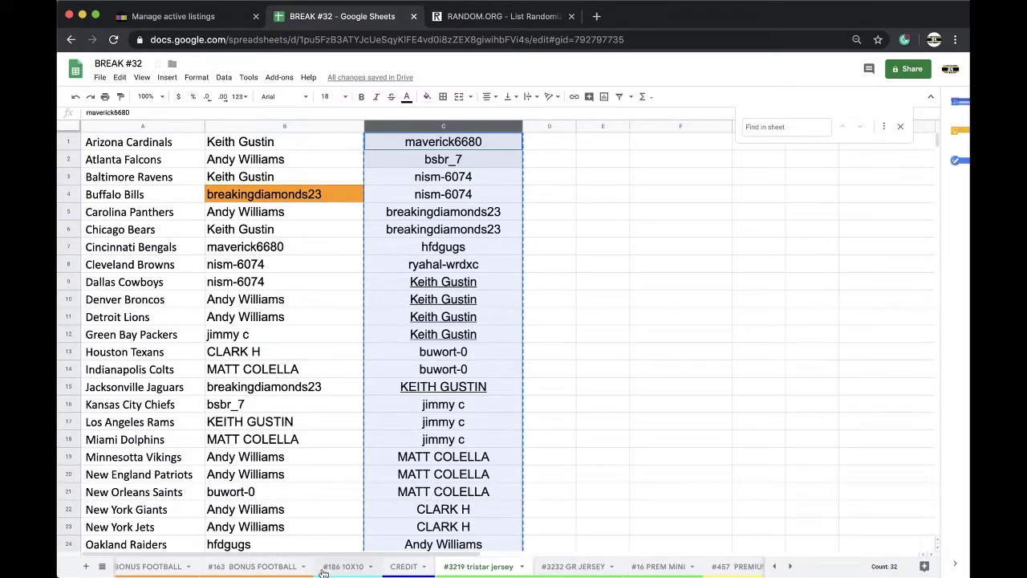
{"action": "left_click", "coordinate": [265, 567]}
{"action": "left_click", "coordinate": [406, 436]}
{"action": "key", "text": "ctrl+v"}
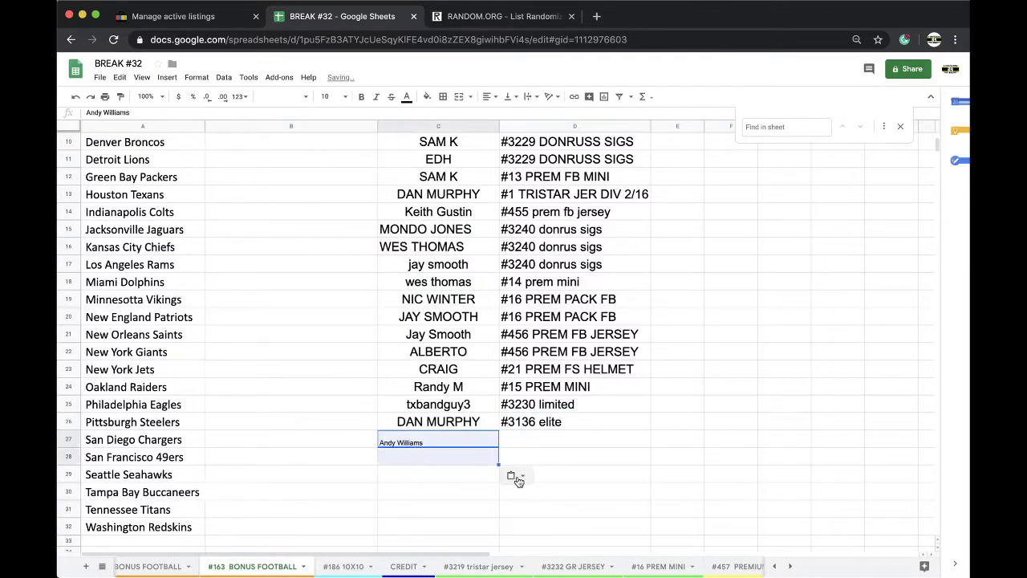
Enter "#3219 TRISTAR JERSEY" in cell D27, beside the pasted participant name.
{"action": "left_click", "coordinate": [521, 440]}
{"action": "type", "text": "#321"}
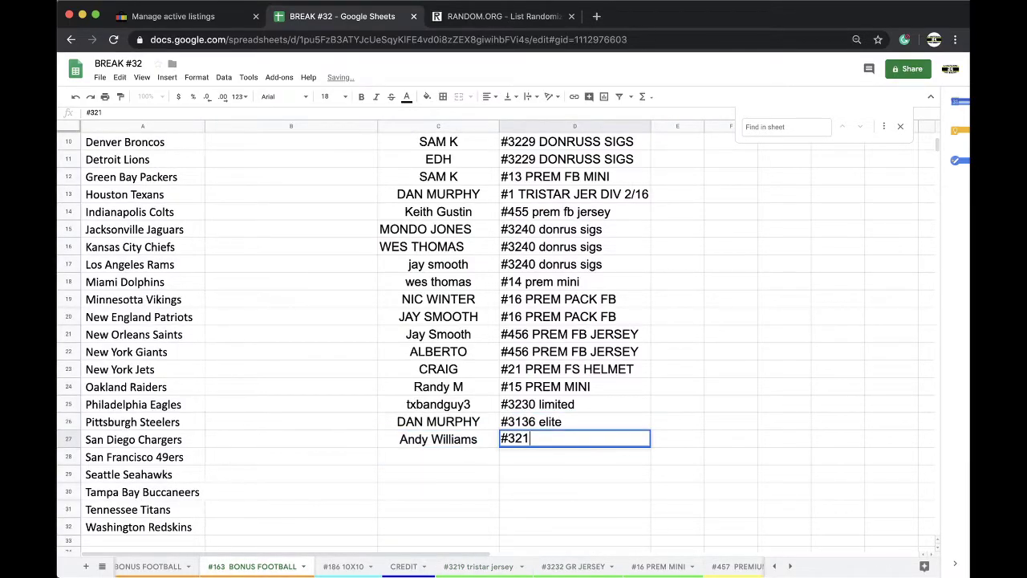
{"action": "type", "text": "9 TRISAR"}
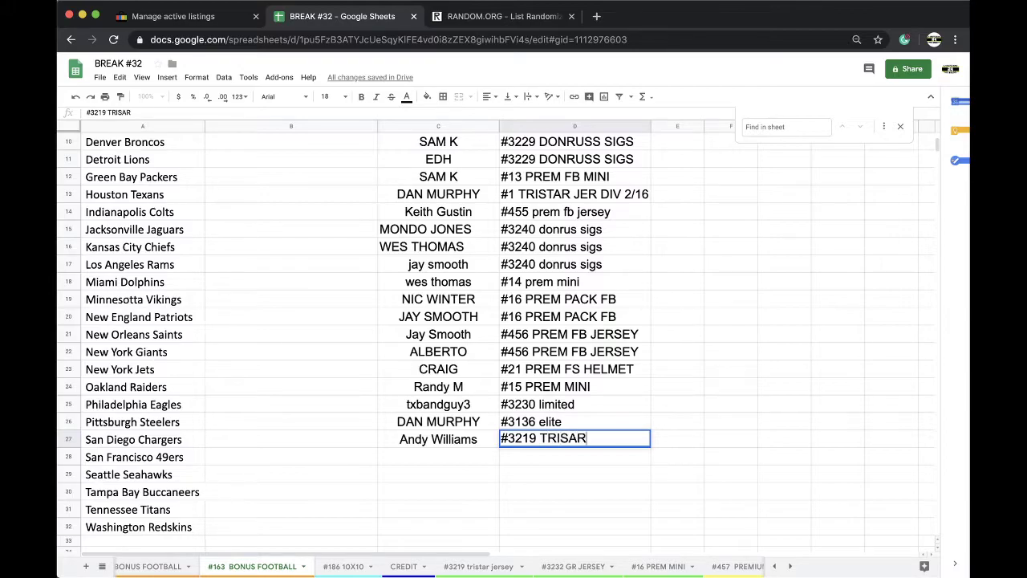
{"action": "key", "text": "BackSpace"}
{"action": "key", "text": "BackSpace"}
{"action": "type", "text": "TAR JERSEY"}
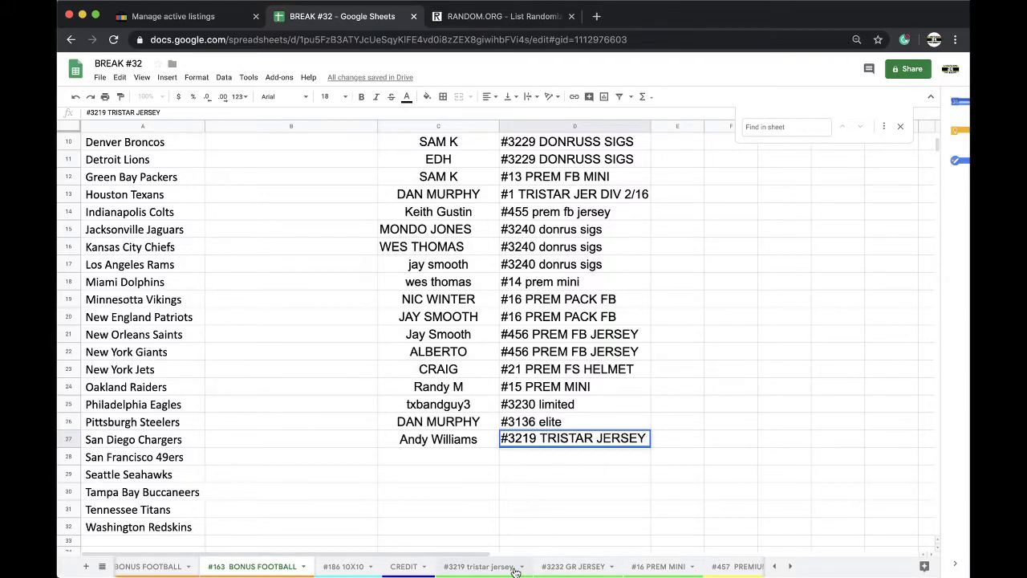
Move the #3219 tristar jersey sheet ahead of #162 BONUS FOOTBALL and open the #3232 GR JERSEY sheet.
{"action": "left_click", "coordinate": [484, 570]}
{"action": "left_click_drag", "start_coordinate": [573, 567], "coordinate": [604, 564]}
{"action": "left_click_drag", "start_coordinate": [383, 564], "coordinate": [243, 571]}
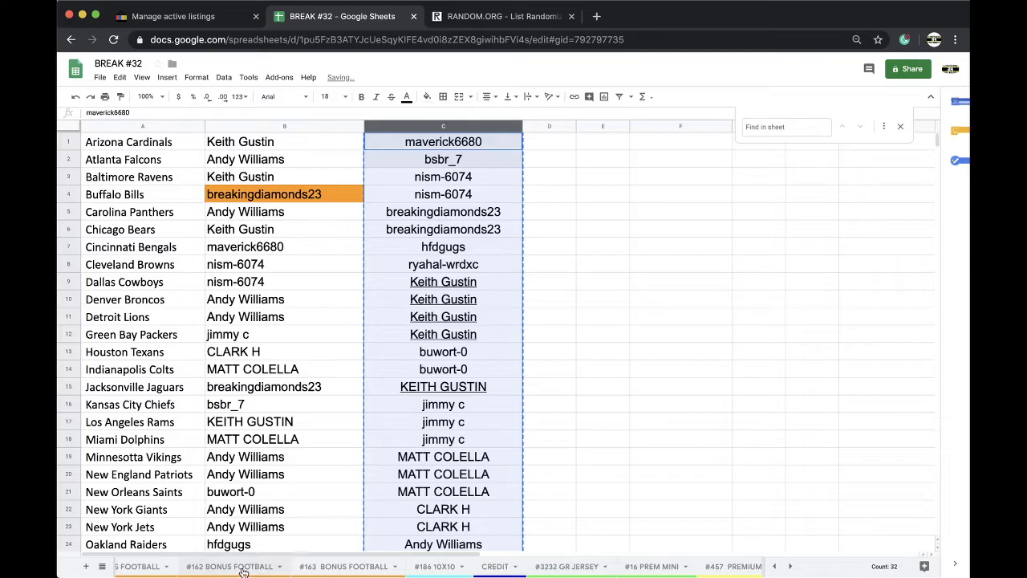
{"action": "left_click", "coordinate": [539, 568]}
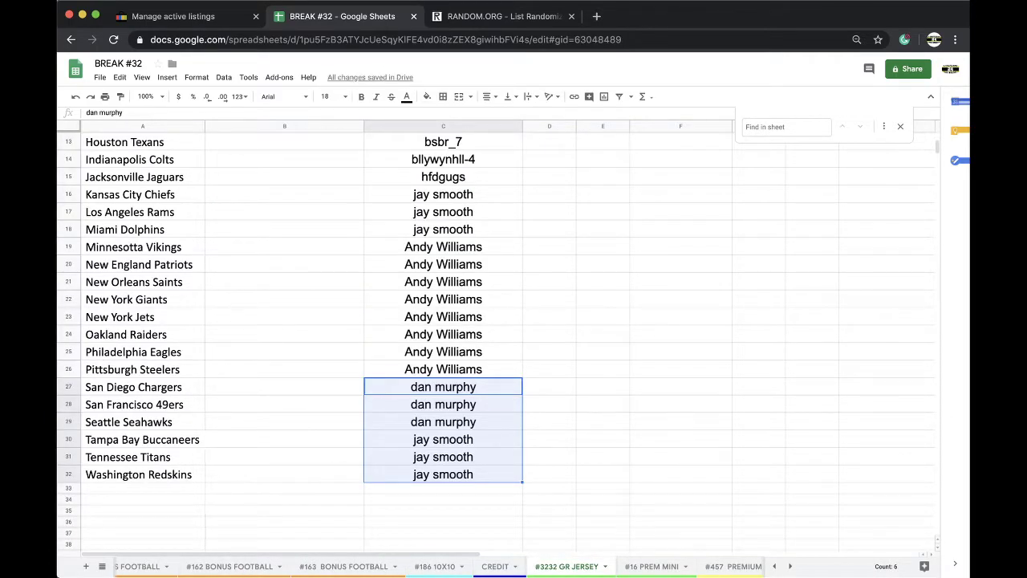